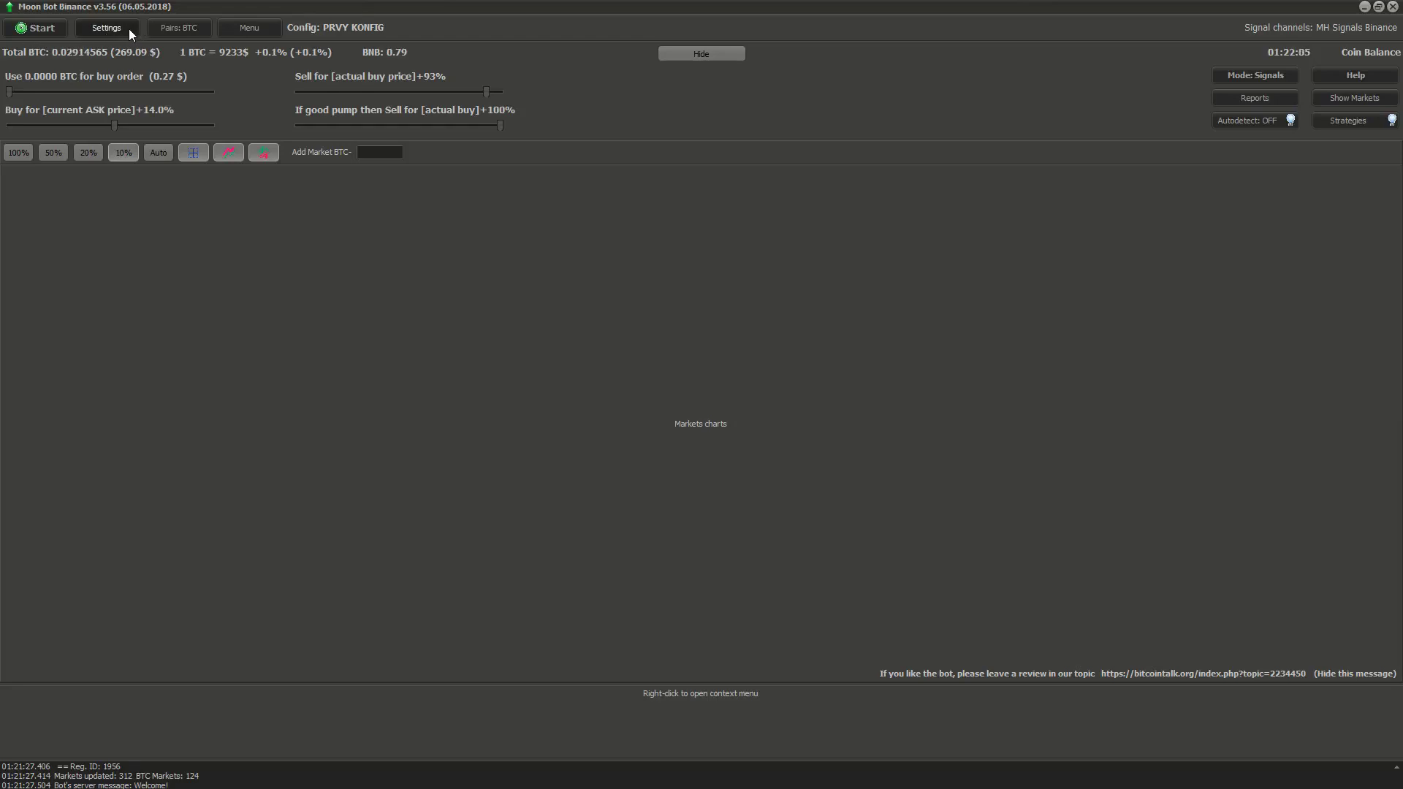
- Open the bot's general Settings on the Main page and accept them with OK
{"action": "left_click", "coordinate": [129, 29]}
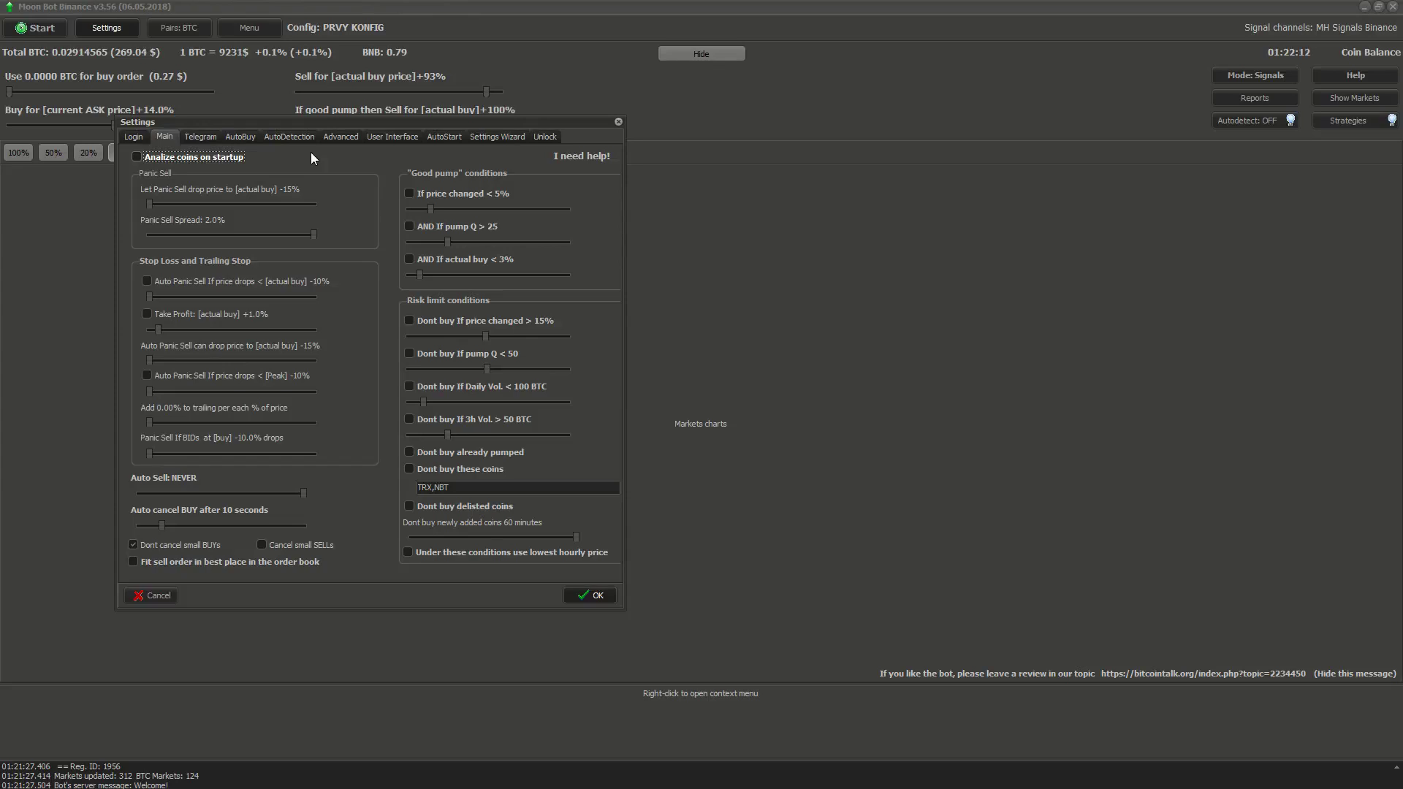
{"action": "left_click", "coordinate": [592, 596]}
- Start the bot, switch Autodetect on, and bring up the Strategies window
{"action": "left_click", "coordinate": [57, 33]}
{"action": "left_click", "coordinate": [1234, 122]}
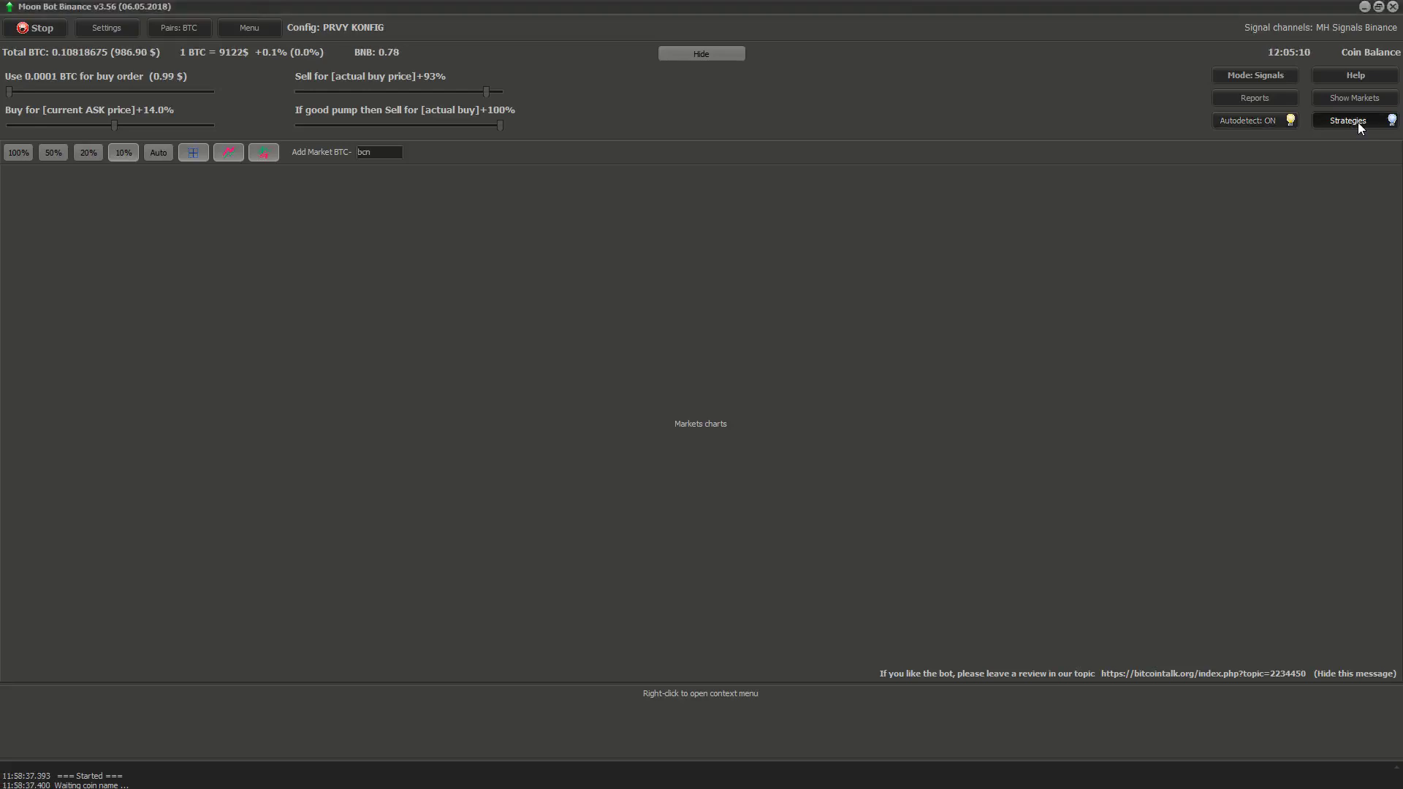
{"action": "left_click", "coordinate": [1358, 122]}
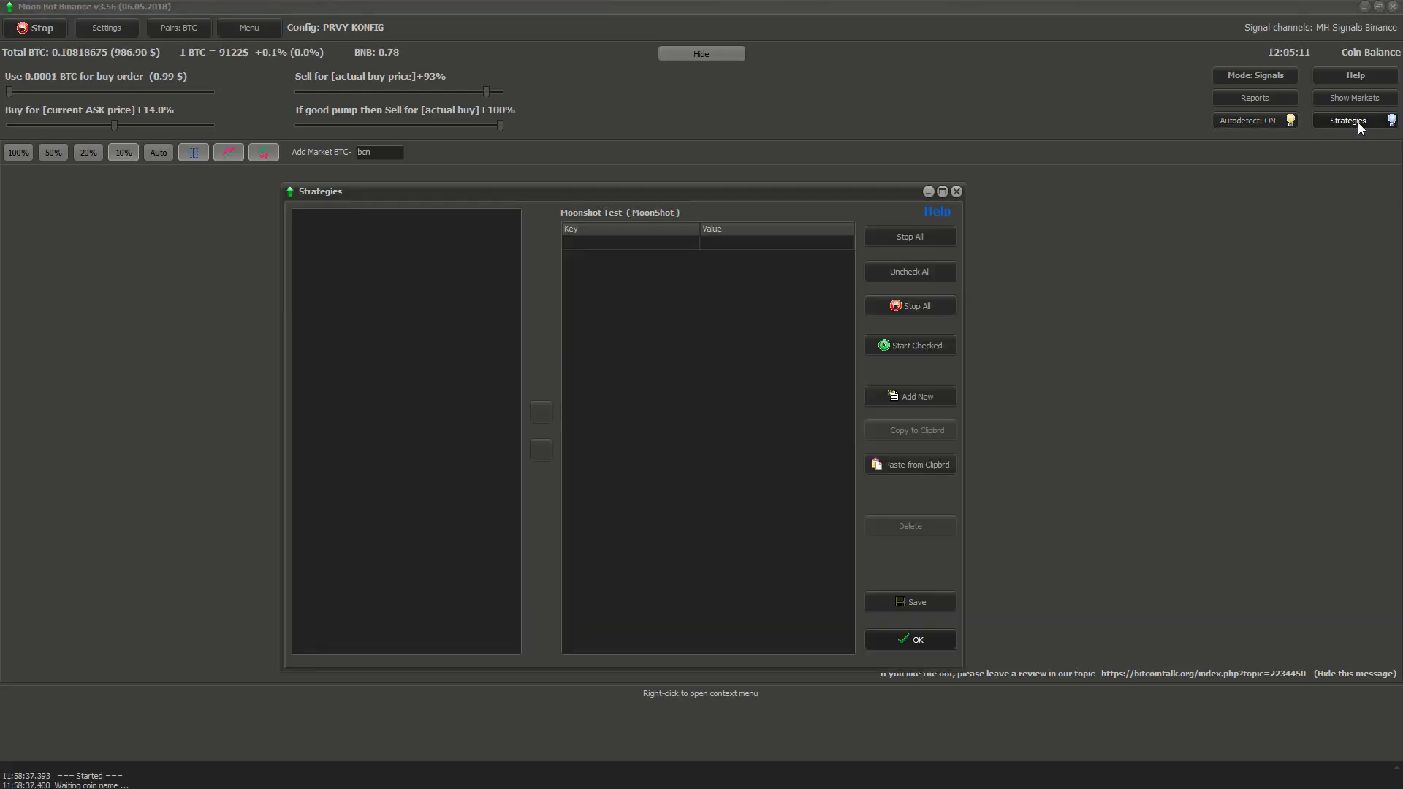
- Add a strategy named 'Moonshot Test' with signal type MoonShot and save it
{"action": "left_click", "coordinate": [900, 400]}
{"action": "type", "text": "Moonshot Test"}
{"action": "left_click", "coordinate": [793, 93]}
{"action": "left_click", "coordinate": [834, 90]}
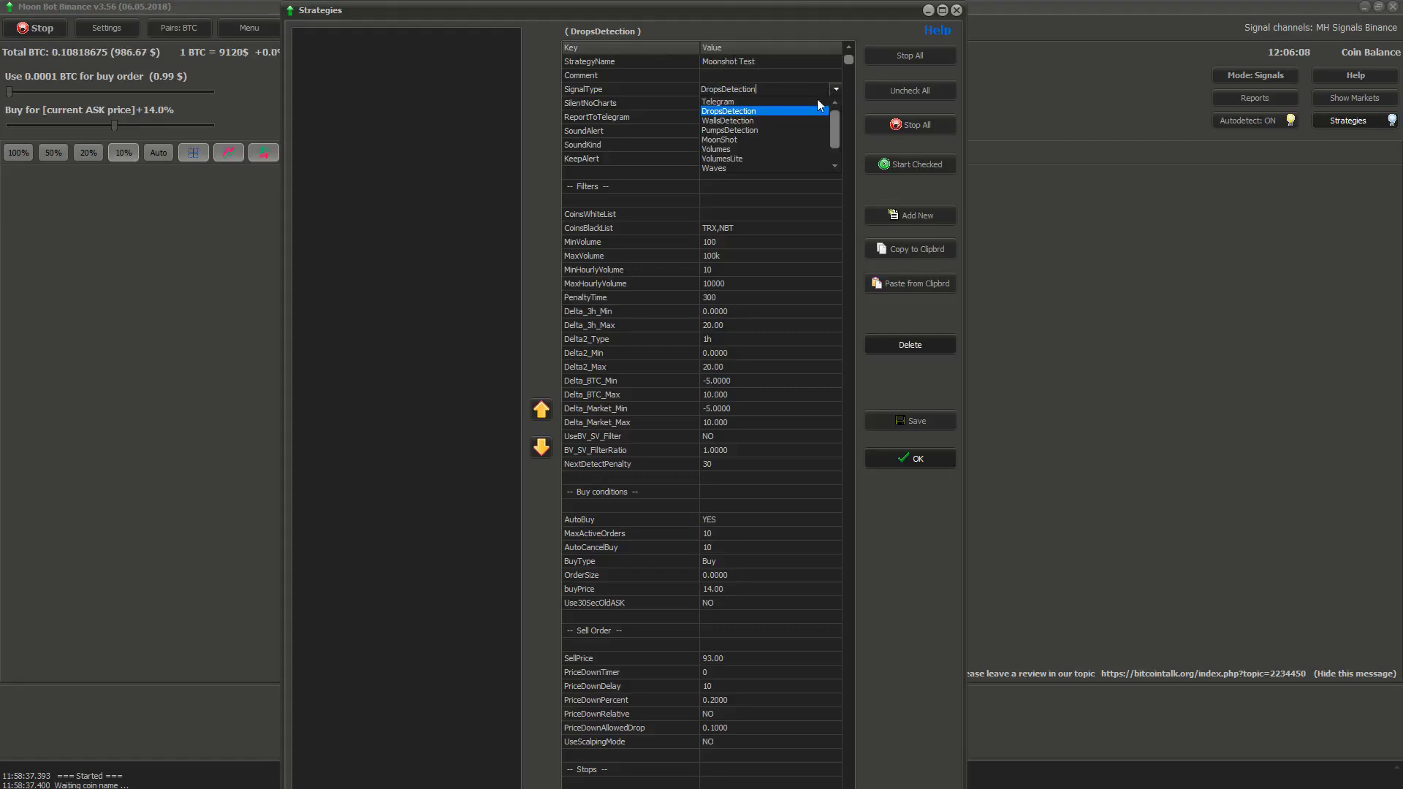
{"action": "left_click", "coordinate": [747, 138]}
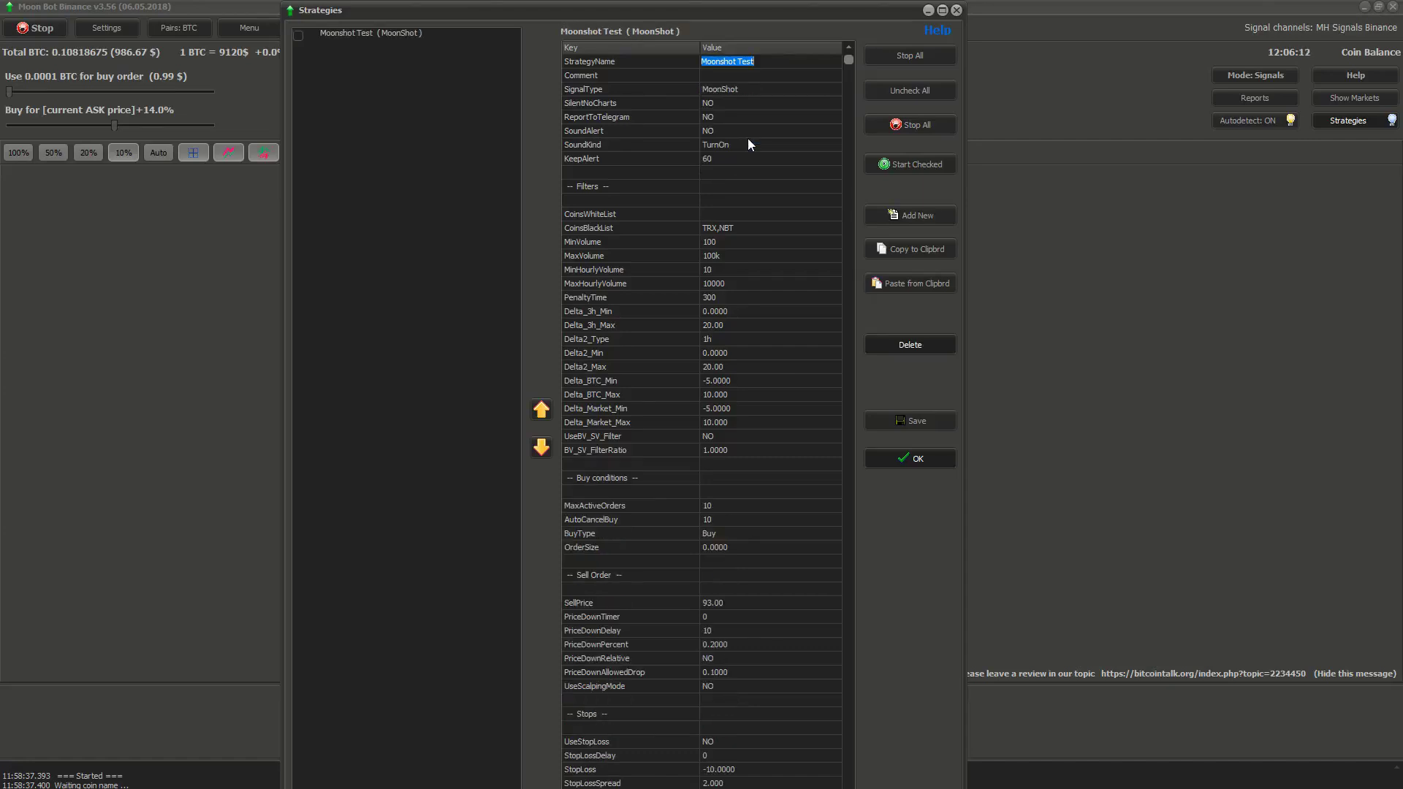
{"action": "left_click", "coordinate": [929, 423]}
{"action": "left_click", "coordinate": [741, 102]}
{"action": "left_click", "coordinate": [759, 115]}
{"action": "left_click", "coordinate": [768, 213]}
{"action": "left_click", "coordinate": [768, 223]}
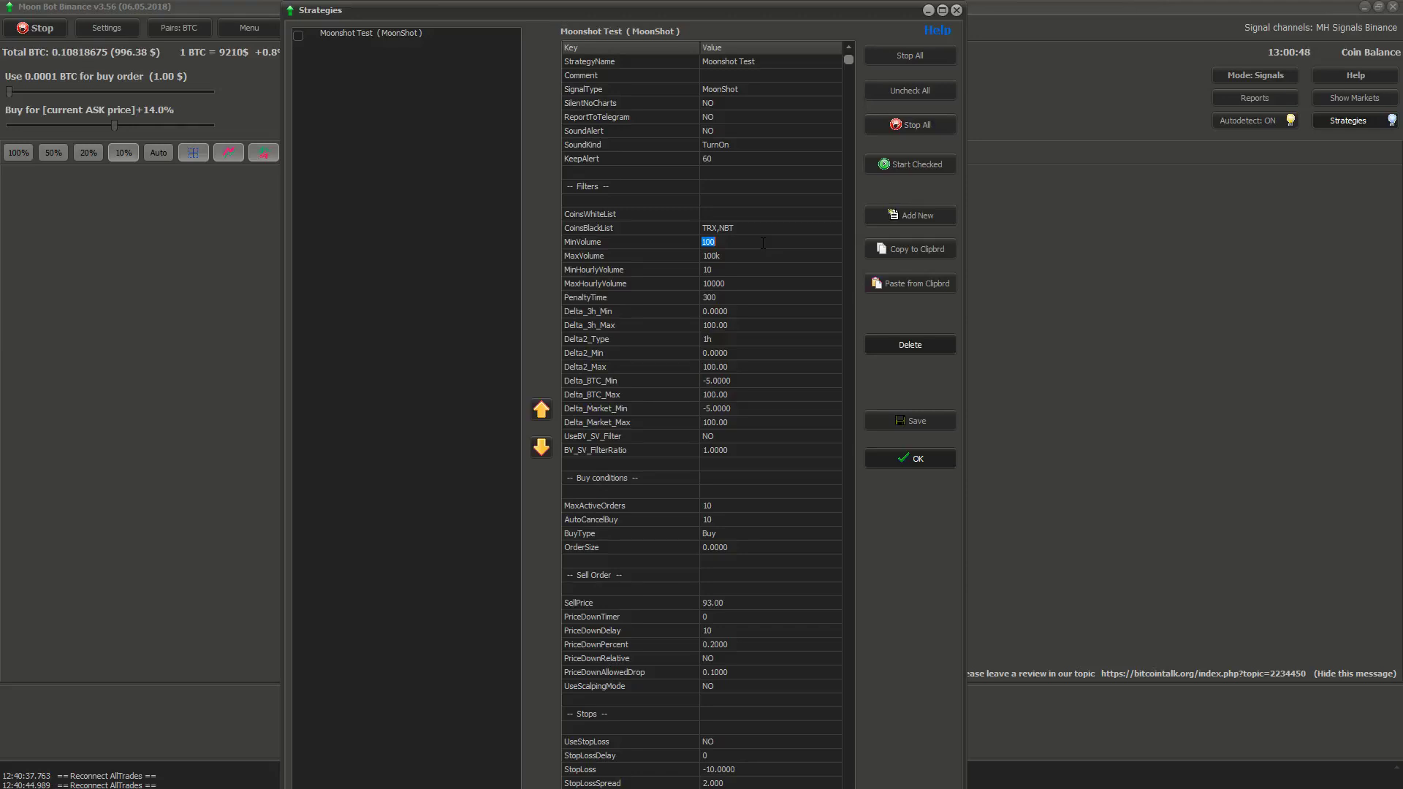
{"action": "key", "text": "Down"}
{"action": "key", "text": "Down"}
{"action": "key", "text": "Down"}
{"action": "key", "text": "Down"}
- Set MaxActiveOrders to 20, AutoCancelBuy to 5000 and OrderSize to 0.0040
{"action": "left_click", "coordinate": [755, 507]}
{"action": "left_click", "coordinate": [776, 506]}
{"action": "key", "text": "BackSpace"}
{"action": "type", "text": "2"}
{"action": "key", "text": "Down"}
{"action": "type", "text": "5000"}
{"action": "key", "text": "Down"}
{"action": "key", "text": "Down"}
{"action": "type", "text": "0.00"}
{"action": "type", "text": "445"}
{"action": "key", "text": "BackSpace"}
{"action": "key", "text": "BackSpace"}
{"action": "key", "text": "BackSpace"}
{"action": "key", "text": "Return"}
{"action": "key", "text": "Down"}
{"action": "key", "text": "Down"}
- Set SellPrice to 0.9 and switch UseStopLoss to YES
{"action": "type", "text": "0.9"}
{"action": "left_click", "coordinate": [753, 717]}
{"action": "left_click", "coordinate": [754, 741]}
{"action": "left_click_drag", "start_coordinate": [849, 62], "coordinate": [839, 700]}
{"action": "left_click", "coordinate": [733, 421]}
{"action": "left_click", "coordinate": [835, 422]}
{"action": "left_click", "coordinate": [775, 436]}
- Enter 7 for StopLossDelay and -2 for StopLoss
{"action": "left_click", "coordinate": [736, 437]}
{"action": "type", "text": "7"}
{"action": "type", "text": "-2"}
{"action": "key", "text": "Down"}
{"action": "key", "text": "Down"}
{"action": "key", "text": "Down"}
{"action": "key", "text": "Down"}
{"action": "key", "text": "Down"}
{"action": "key", "text": "Down"}
{"action": "key", "text": "Down"}
{"action": "key", "text": "Down"}
{"action": "key", "text": "Down"}
{"action": "key", "text": "Down"}
{"action": "key", "text": "Down"}
{"action": "key", "text": "Down"}
{"action": "key", "text": "Down"}
{"action": "key", "text": "Down"}
{"action": "key", "text": "Down"}
{"action": "key", "text": "Down"}
{"action": "key", "text": "Down"}
- Enter MShotPriceMin 0.8, MShotPrice 2 and MShotAddHourlyDelta 0
{"action": "type", "text": "0.8"}
{"action": "key", "text": "Down"}
{"action": "type", "text": "2"}
{"action": "key", "text": "Down"}
{"action": "type", "text": "0"}
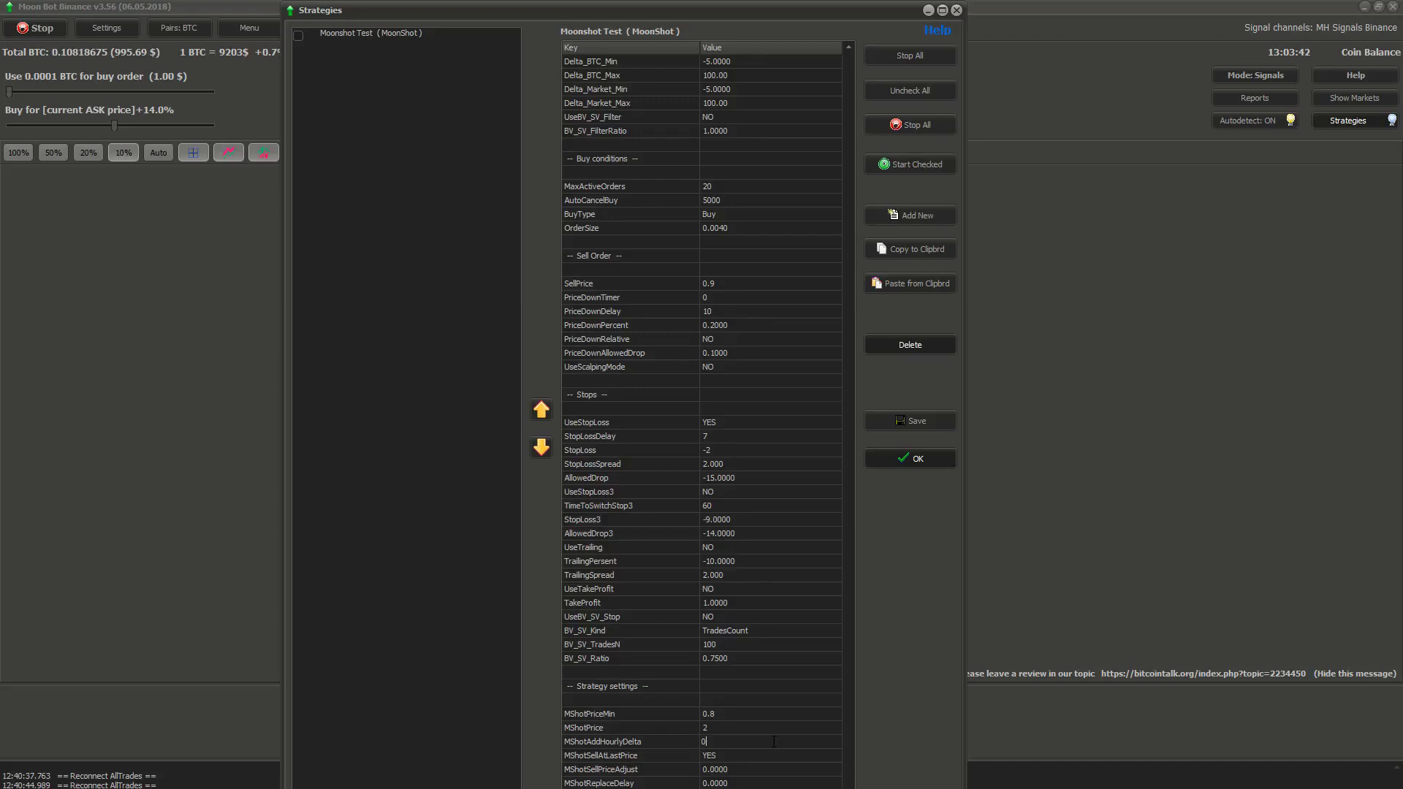
{"action": "double_click", "coordinate": [774, 741]}
- Set MShotSellAtLastPrice to NO
{"action": "key", "text": "Down"}
{"action": "left_click", "coordinate": [837, 757]}
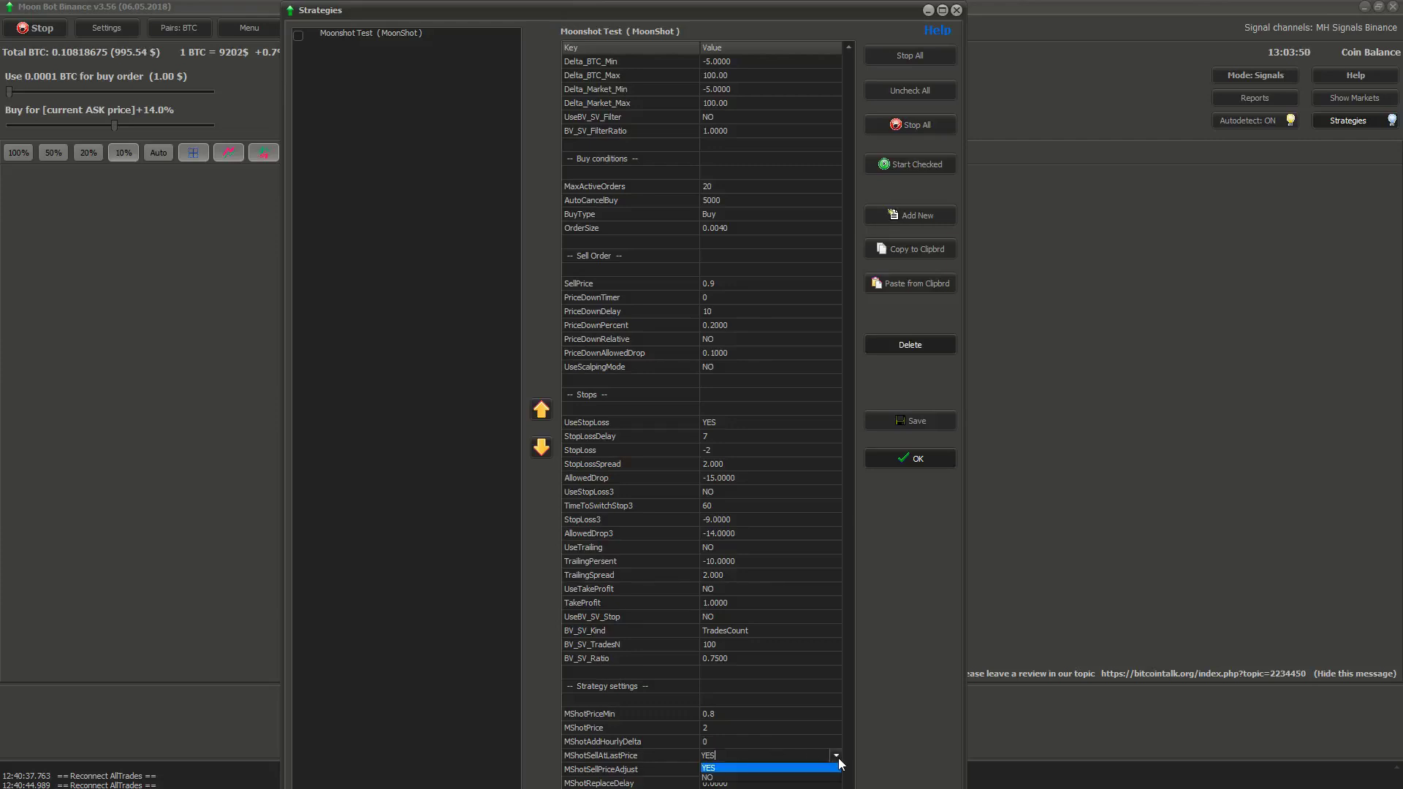
{"action": "left_click", "coordinate": [731, 782]}
{"action": "left_click", "coordinate": [769, 768]}
- Enter 10 as the MShotReplaceDelay value
{"action": "key", "text": "Down"}
{"action": "type", "text": "10"}
{"action": "left_click", "coordinate": [767, 741]}
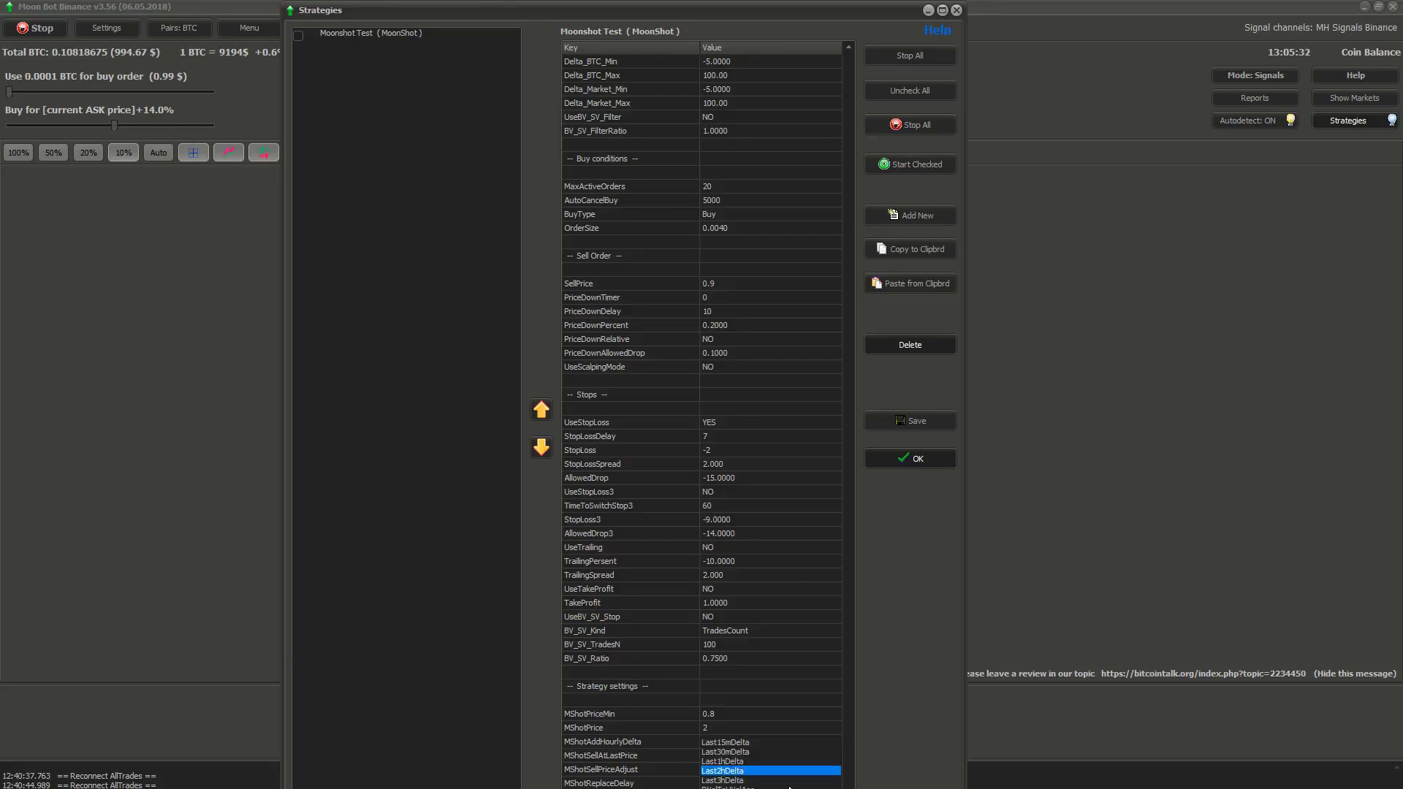
- Choose Last15mDelta for MShotAddHourlyDelta
{"action": "left_click", "coordinate": [729, 744]}
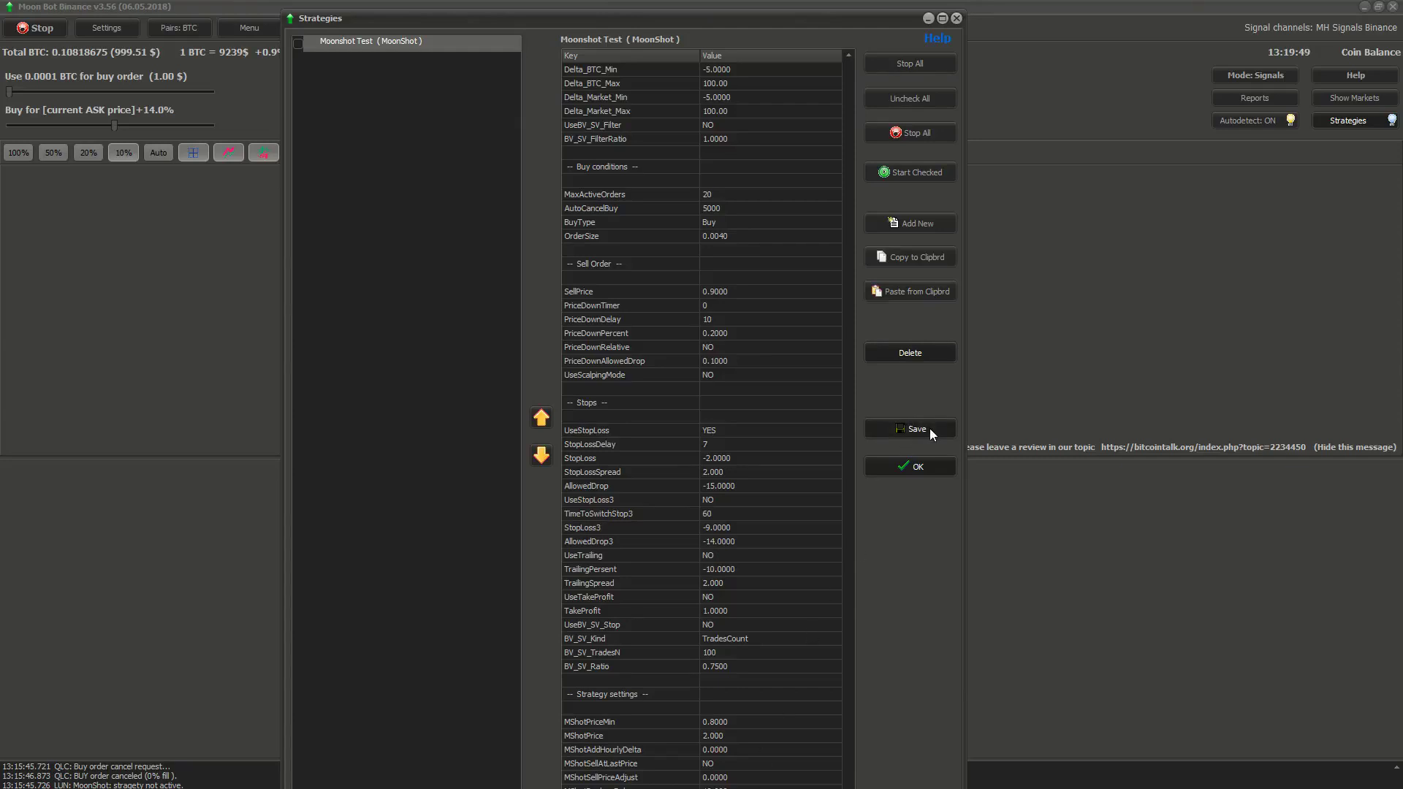
- Save Moonshot Test with its new order, sell, stop-loss and MoonShot values
{"action": "left_click", "coordinate": [930, 428]}
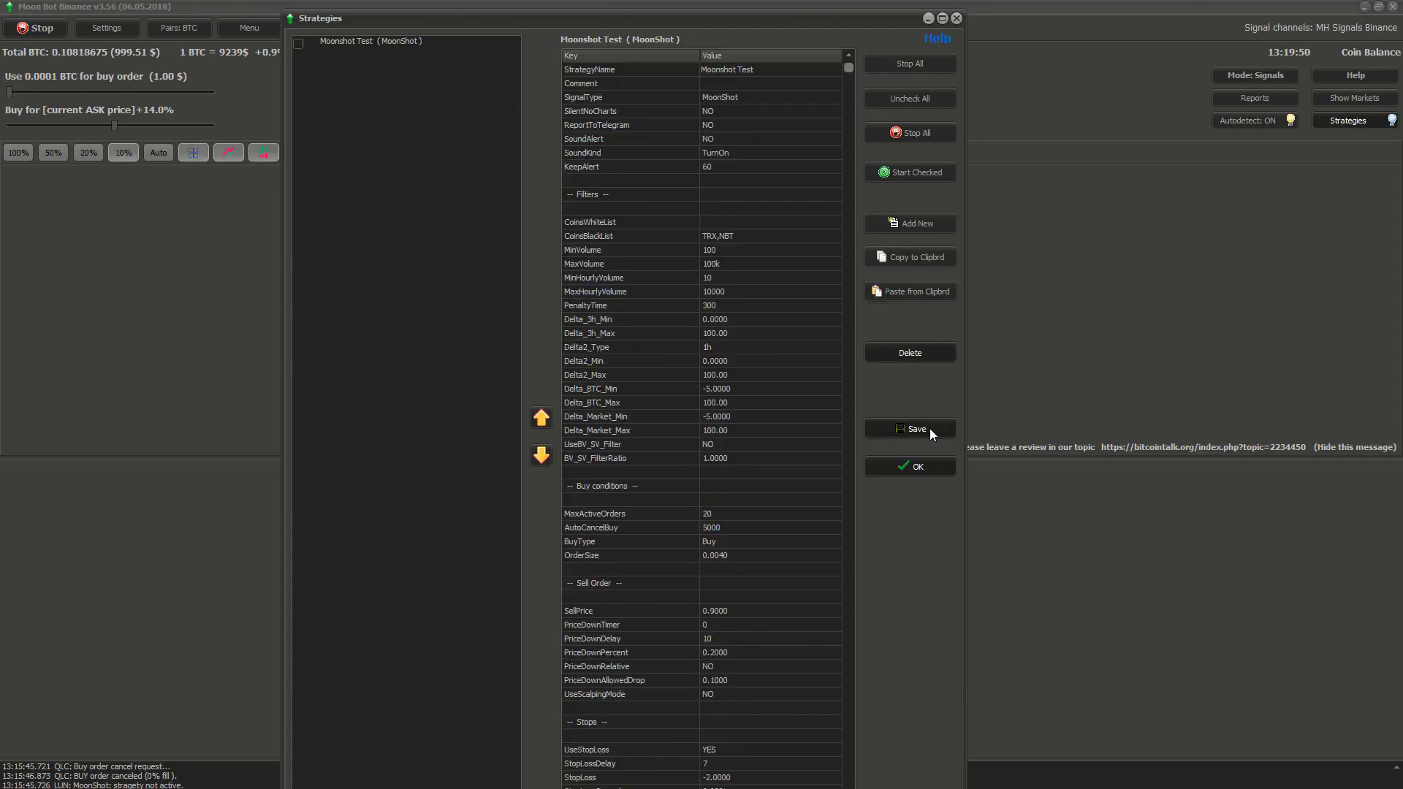